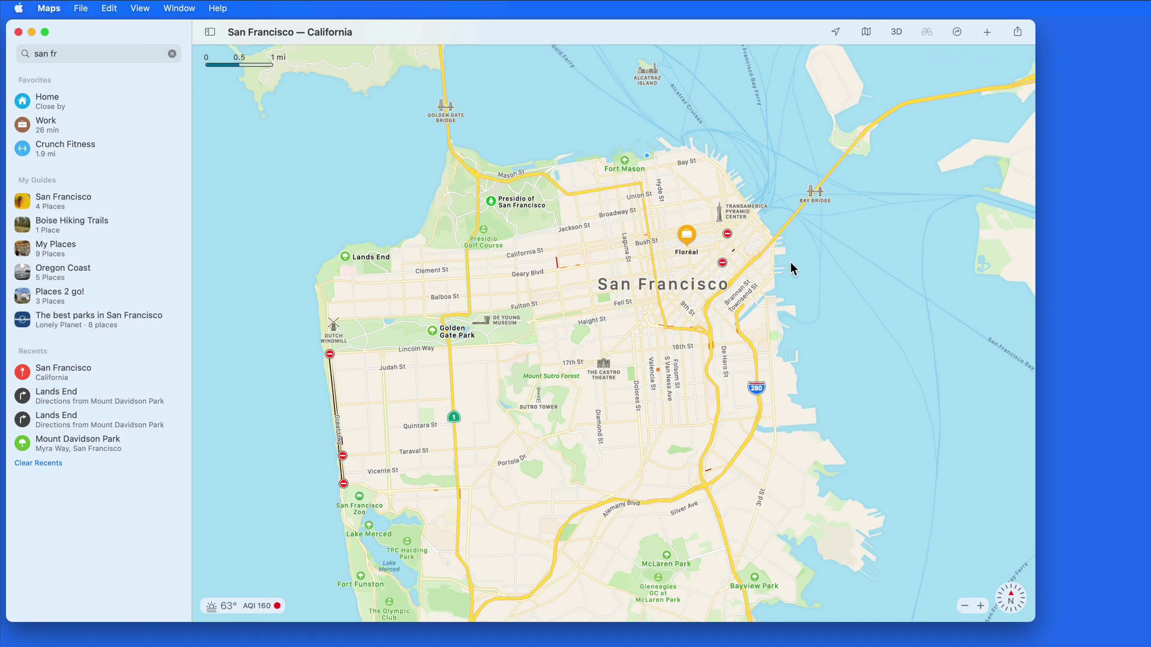
Zoom the map in with Command-= to show San Francisco's Duboce Triangle streets and businesses
key("super+equal")
key("super+equal")
key("super+equal")
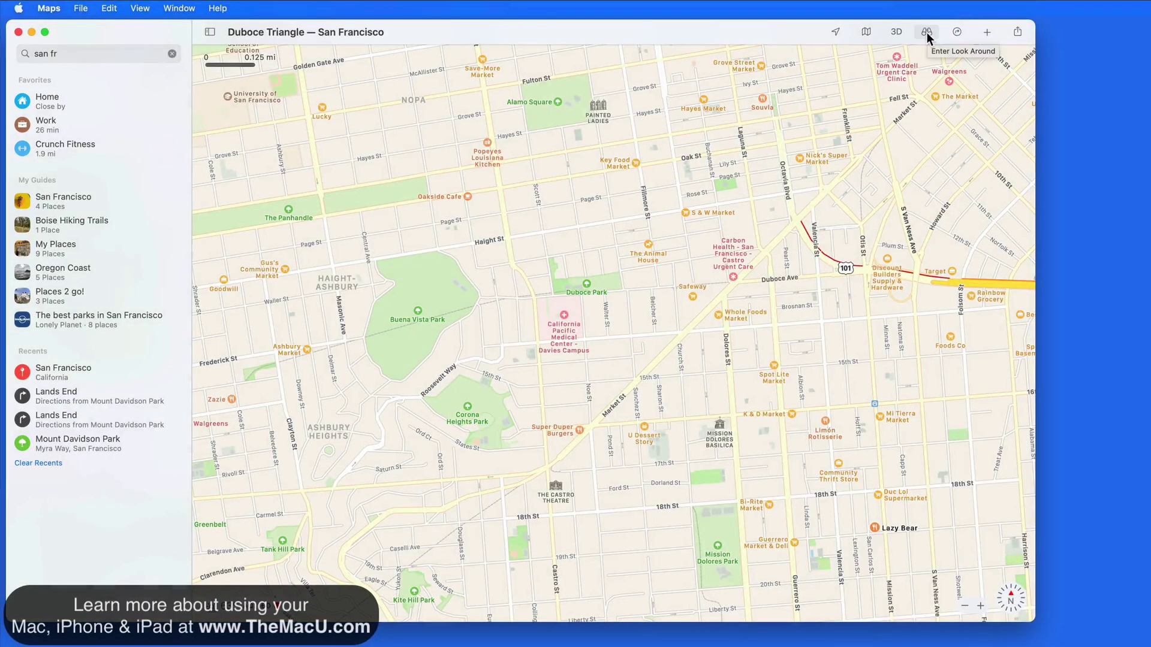
Start Look Around, turn its preview left, and drag the map so the marker sits near City Hall
left_click(927, 32)
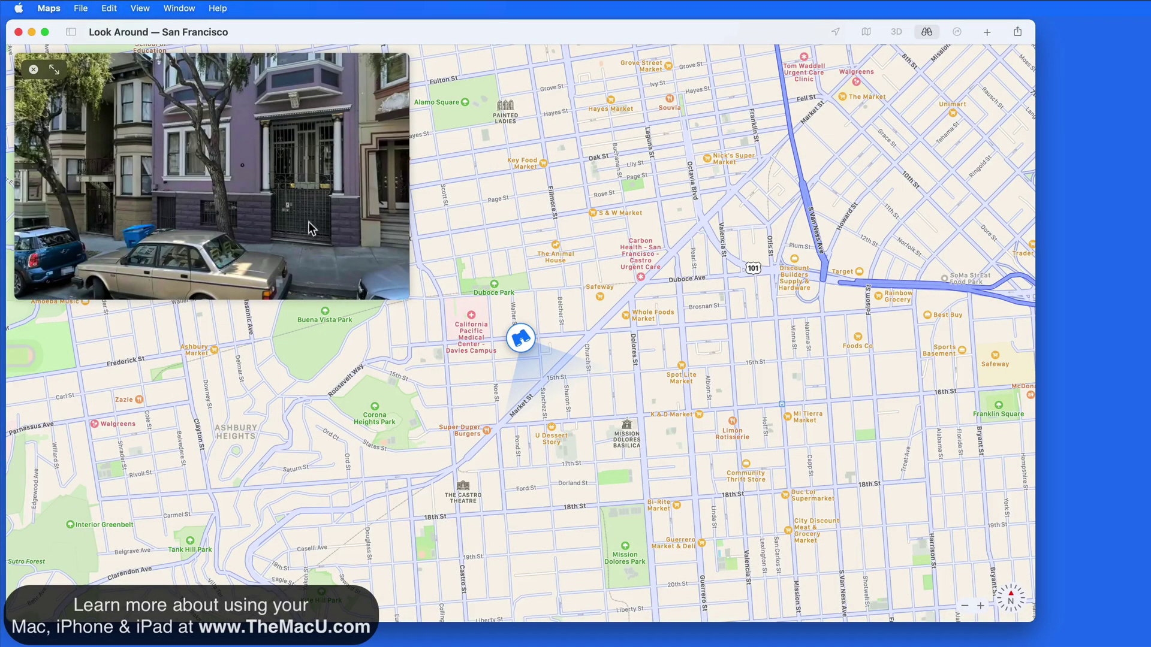
left_click_drag(309, 222, 122, 207)
left_click_drag(355, 202, 15, 179)
left_click_drag(10, 224, 0, 243)
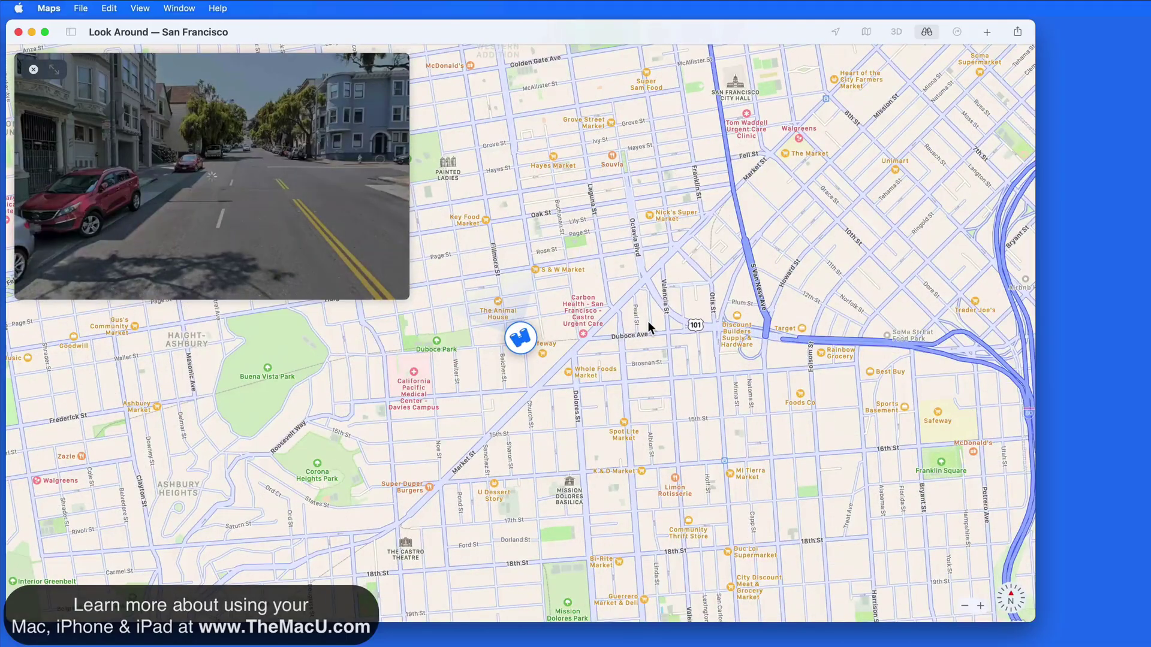
mouse_move(649, 322)
left_mouse_down()
mouse_move(346, 534)
mouse_move(349, 544)
left_mouse_up()
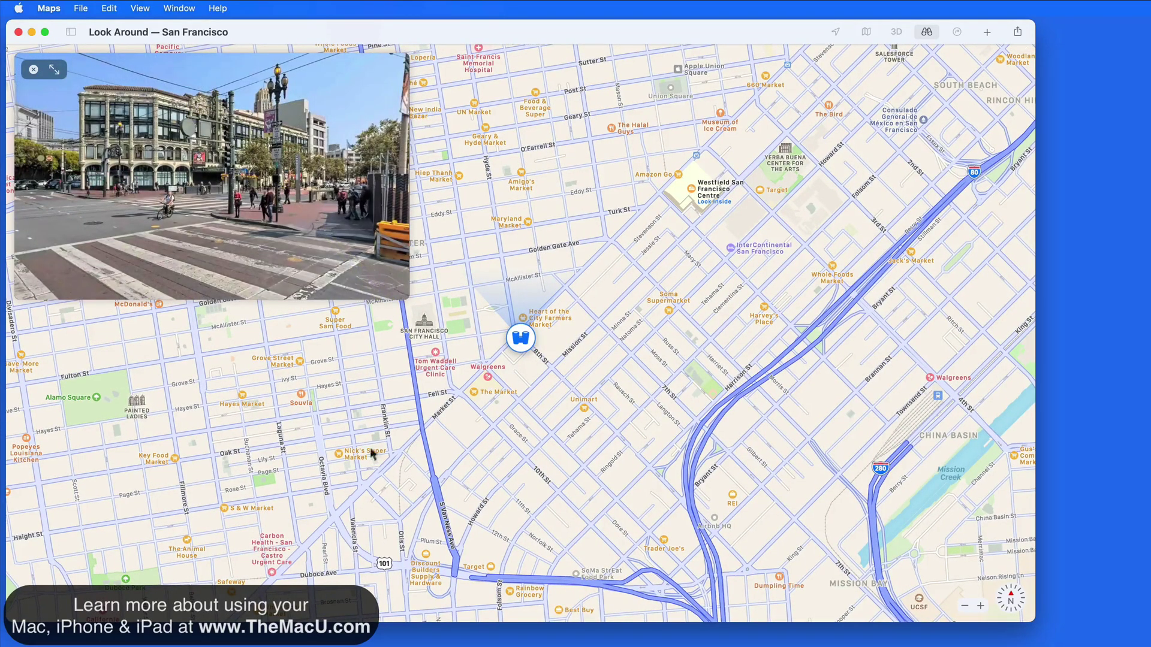
Drag the map to Chinatown by Dragon Gate and turn the preview to face down the street
left_click_drag(767, 135, 582, 285)
left_click_drag(582, 284, 532, 390)
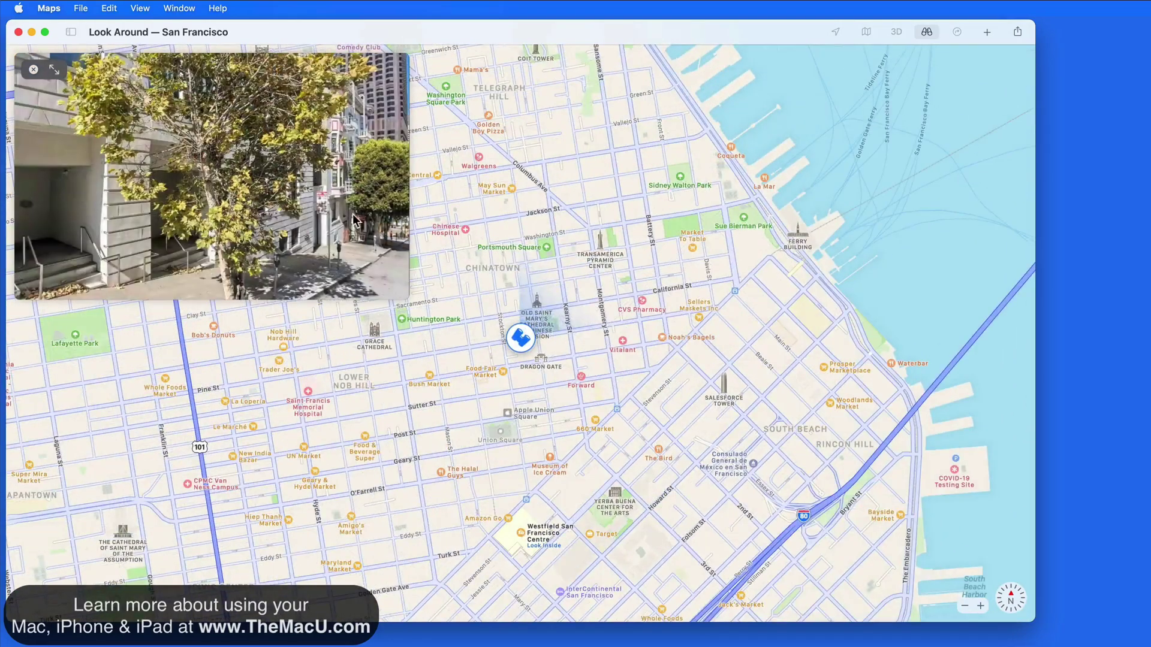
mouse_move(356, 221)
left_mouse_down()
mouse_move(193, 219)
mouse_move(396, 219)
mouse_move(485, 182)
left_mouse_up()
left_click_drag(360, 192, 162, 198)
left_click_drag(360, 225, 12, 193)
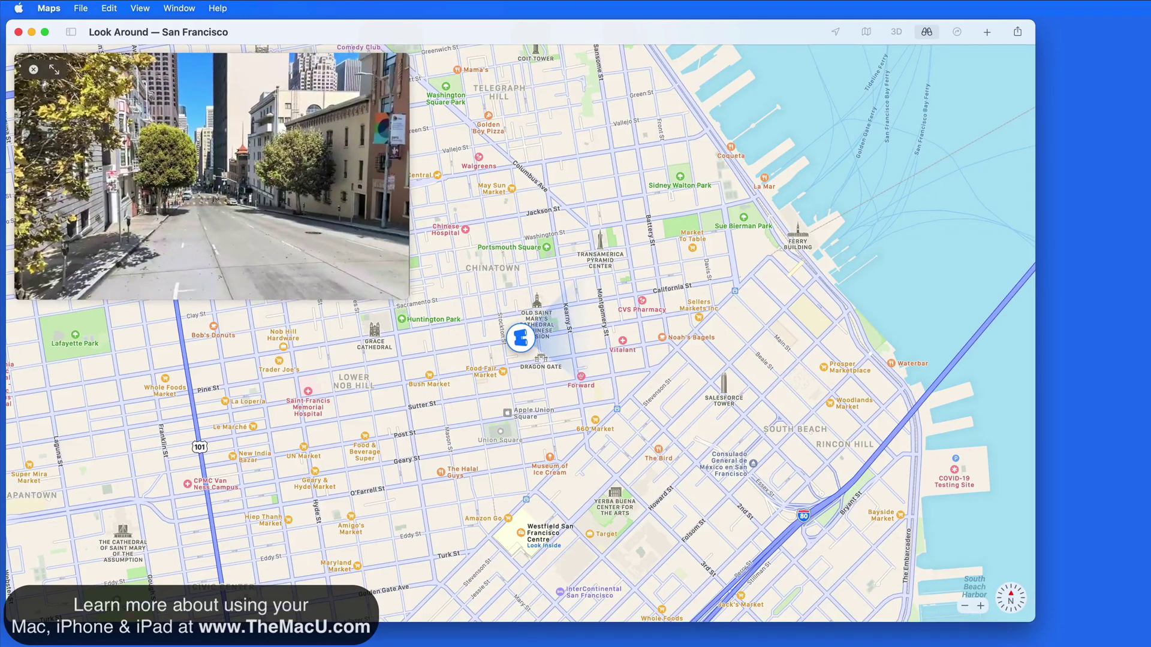
Walk up the shop-lined street past the white van to the Lisa Jewelry sign
left_click(200, 196)
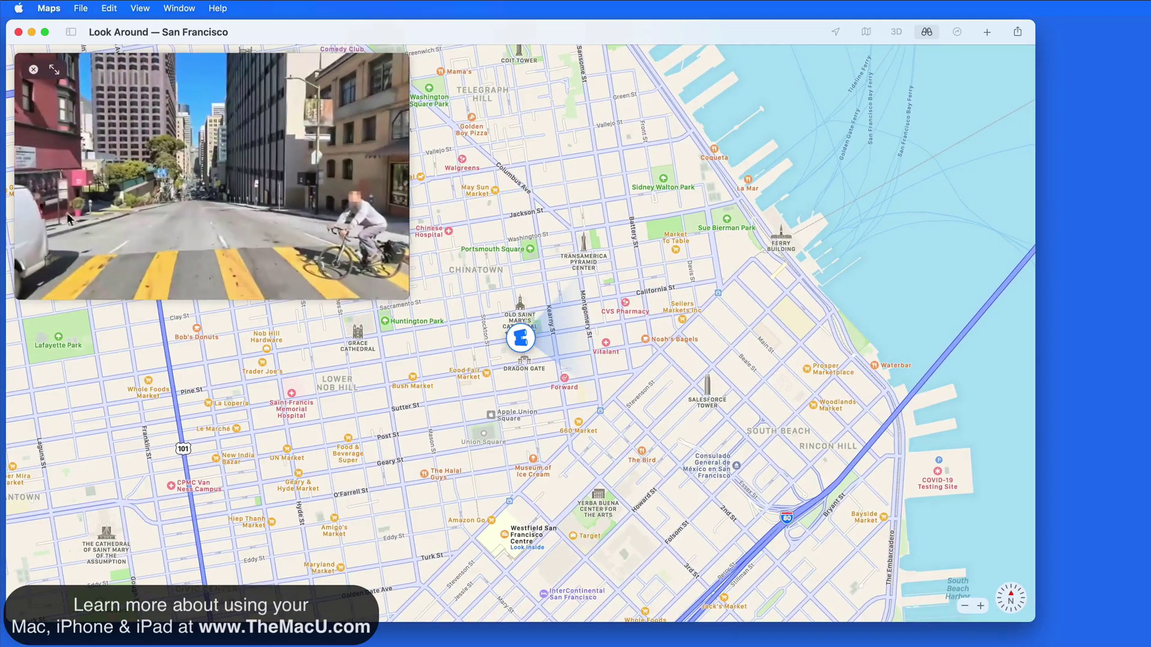
left_click_drag(70, 214, 228, 149)
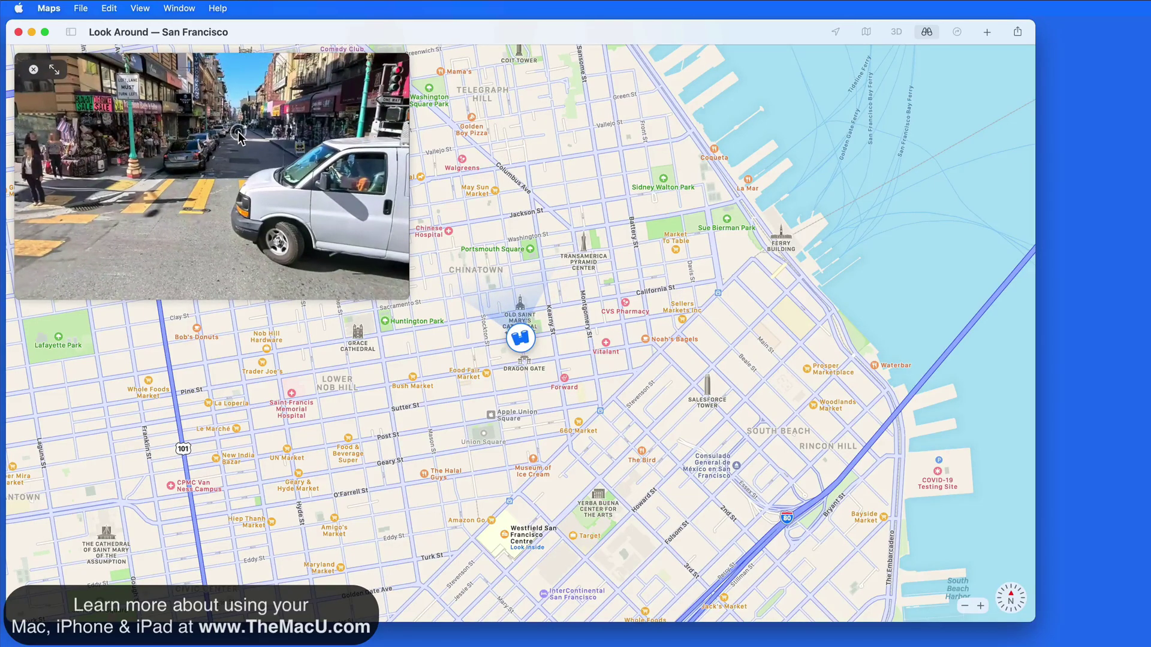
left_click(238, 131)
left_click(227, 195)
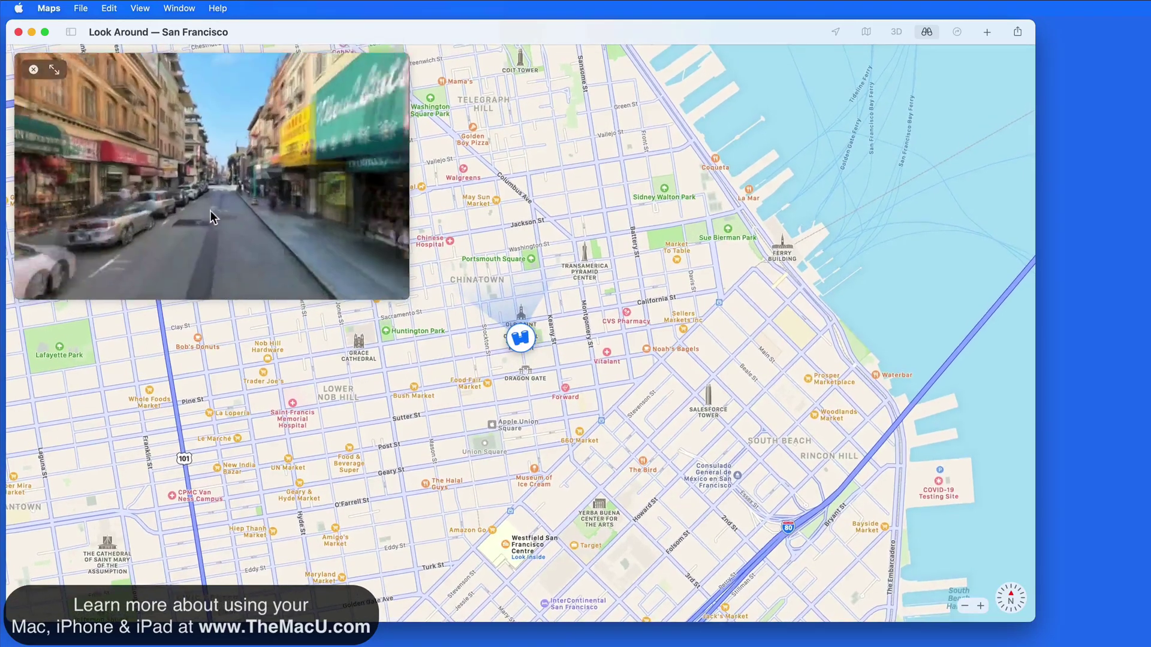
left_click_drag(174, 229, 144, 206)
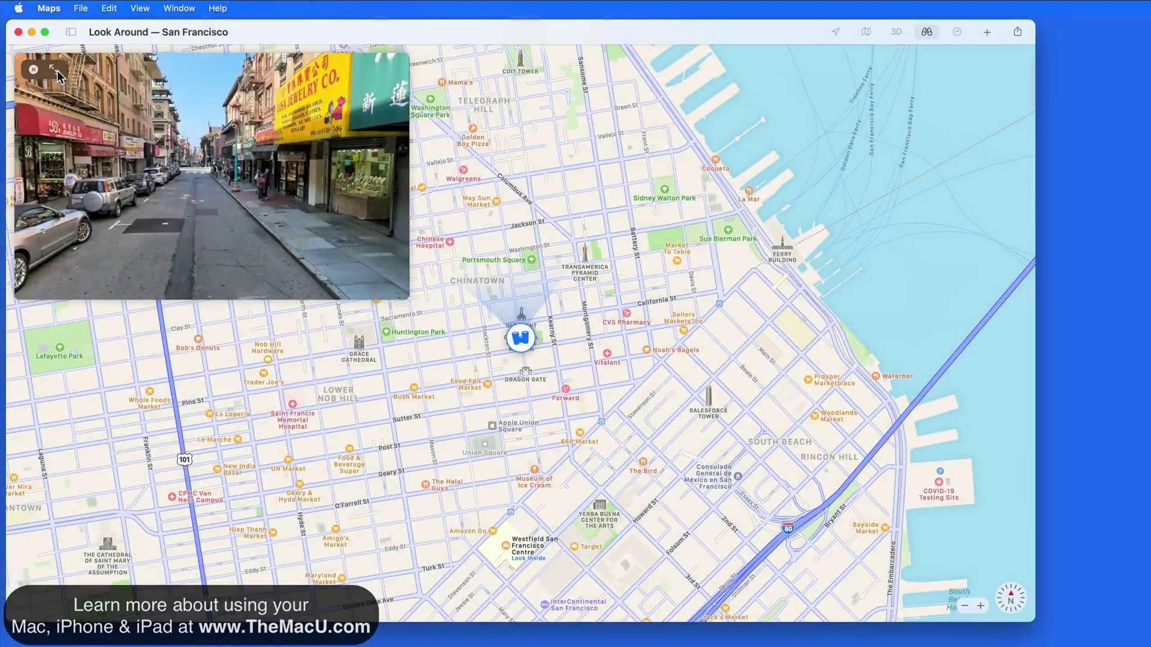
Expand Look Around to fill the window and advance up Grant Ave to California St
left_click(57, 70)
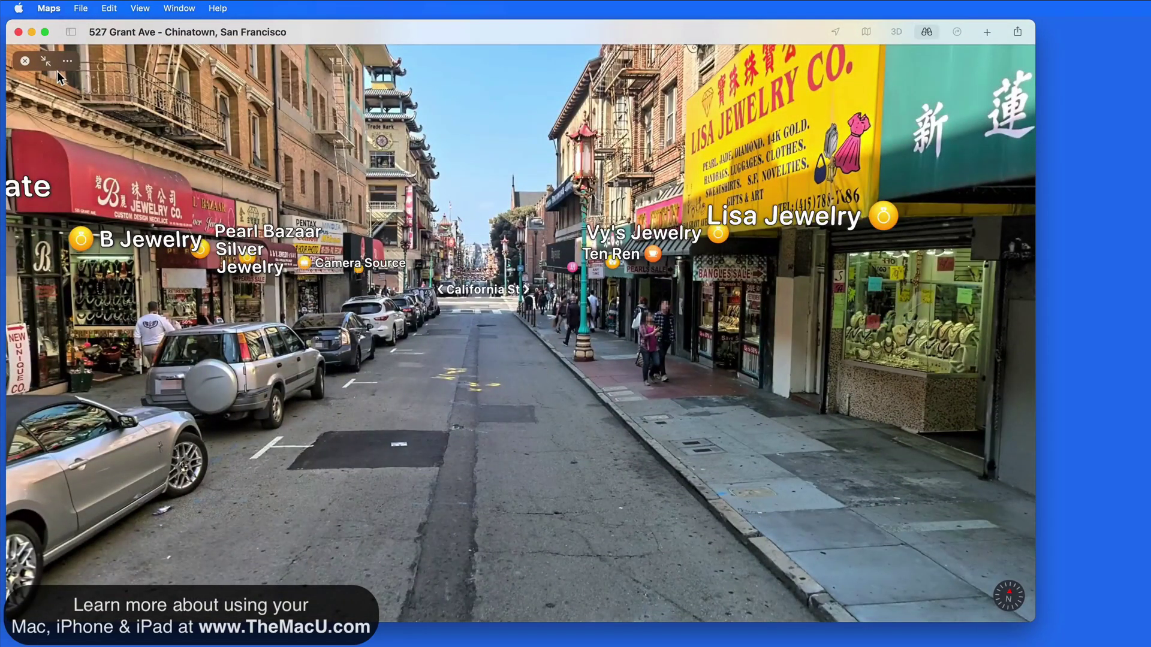
left_click(479, 294)
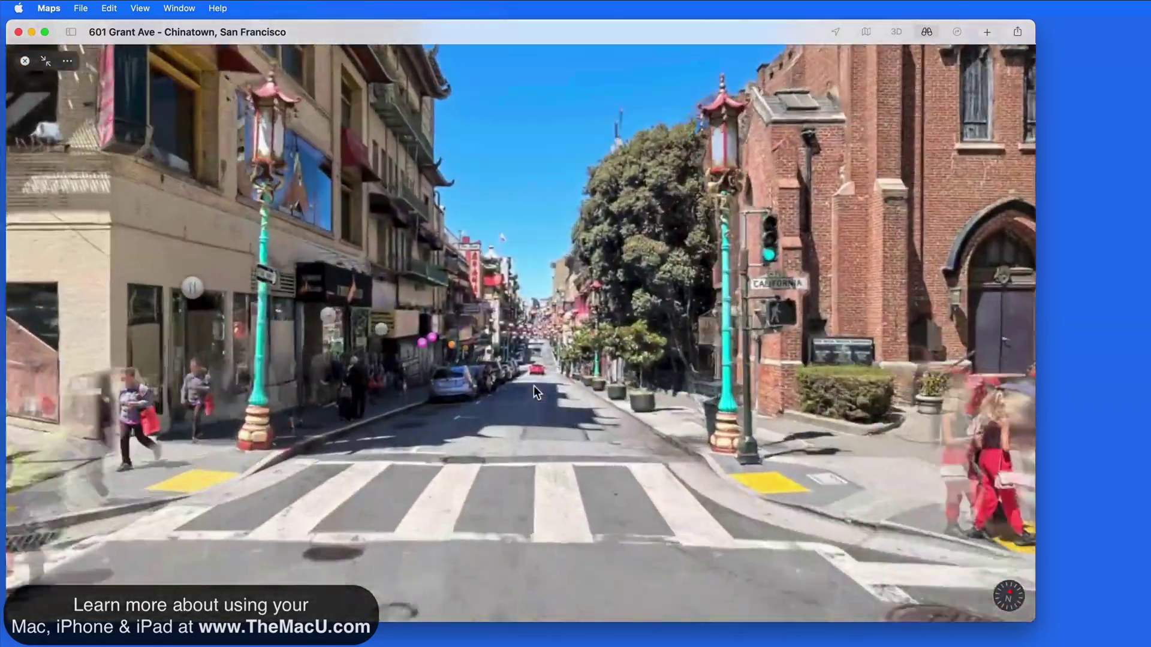
left_click(533, 386)
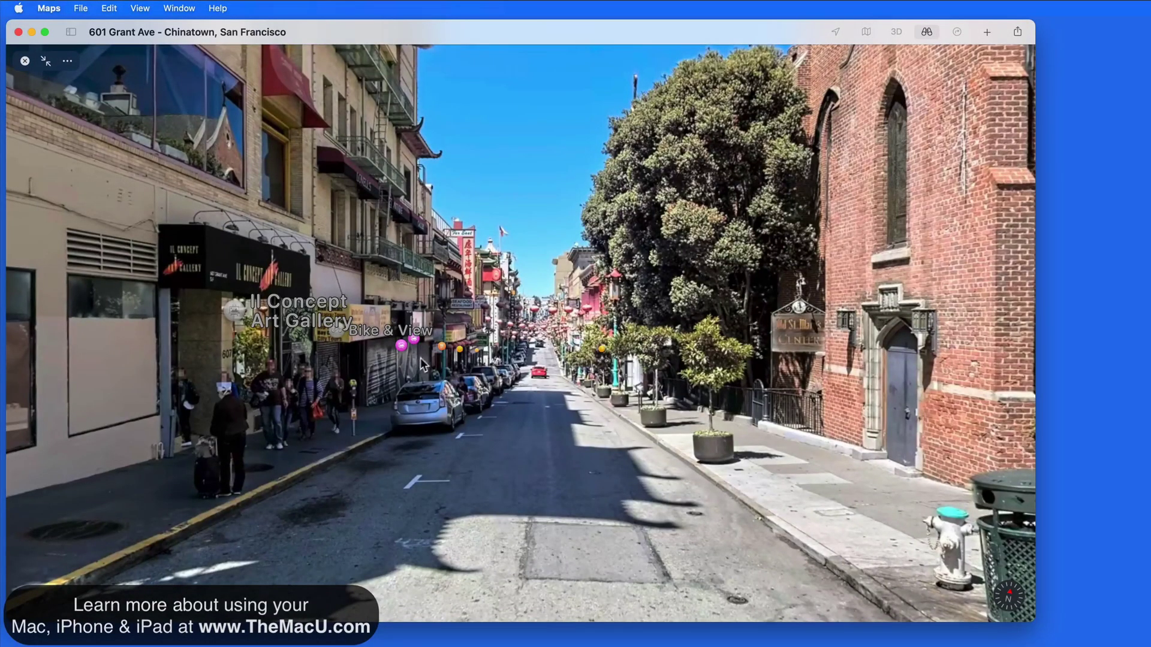
left_click(495, 386)
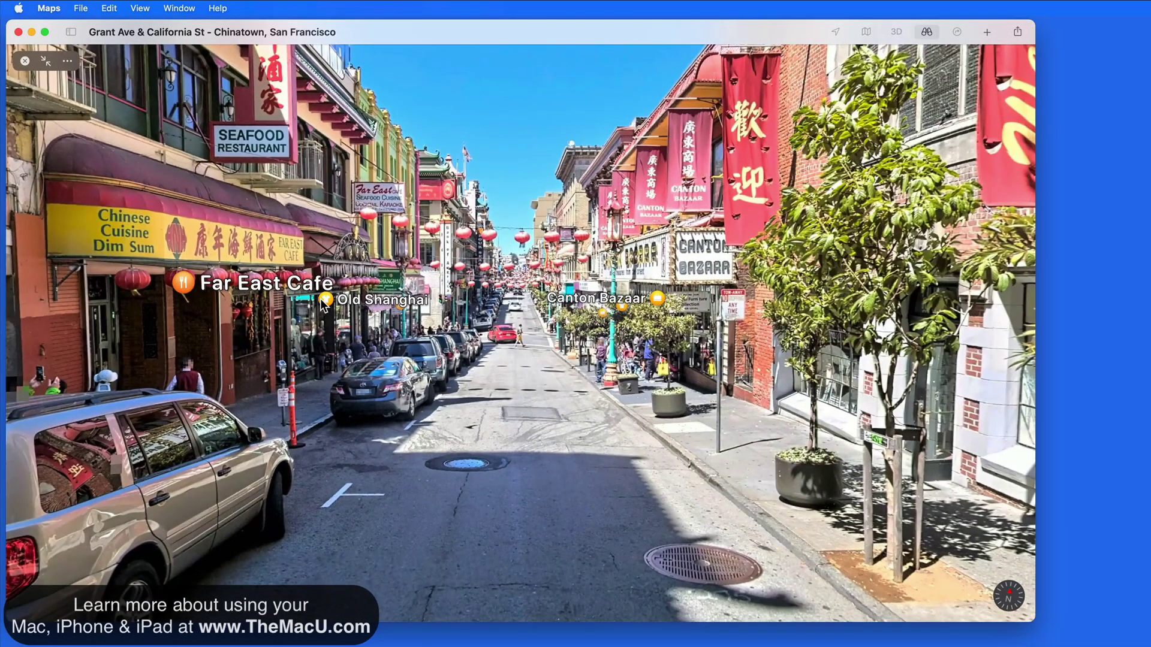
Jump to Canton Bazaar at 631 Grant Ave and scroll through its hours, address and reviews
left_click(657, 302)
left_click(657, 298)
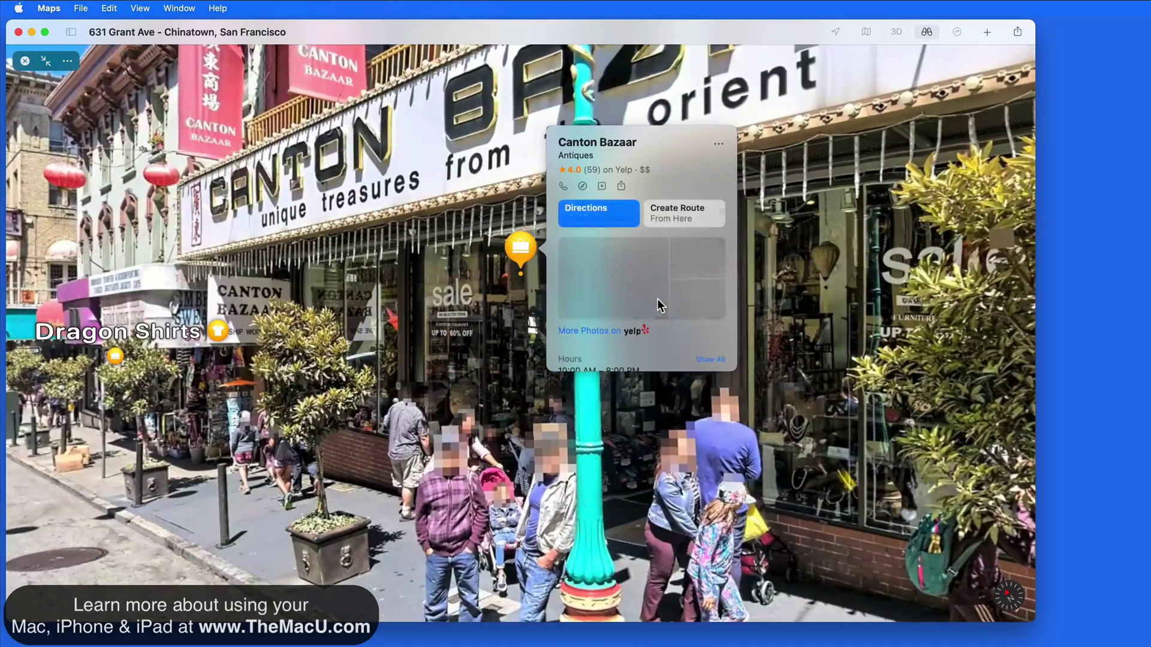
scroll(655, 268, "down", 10)
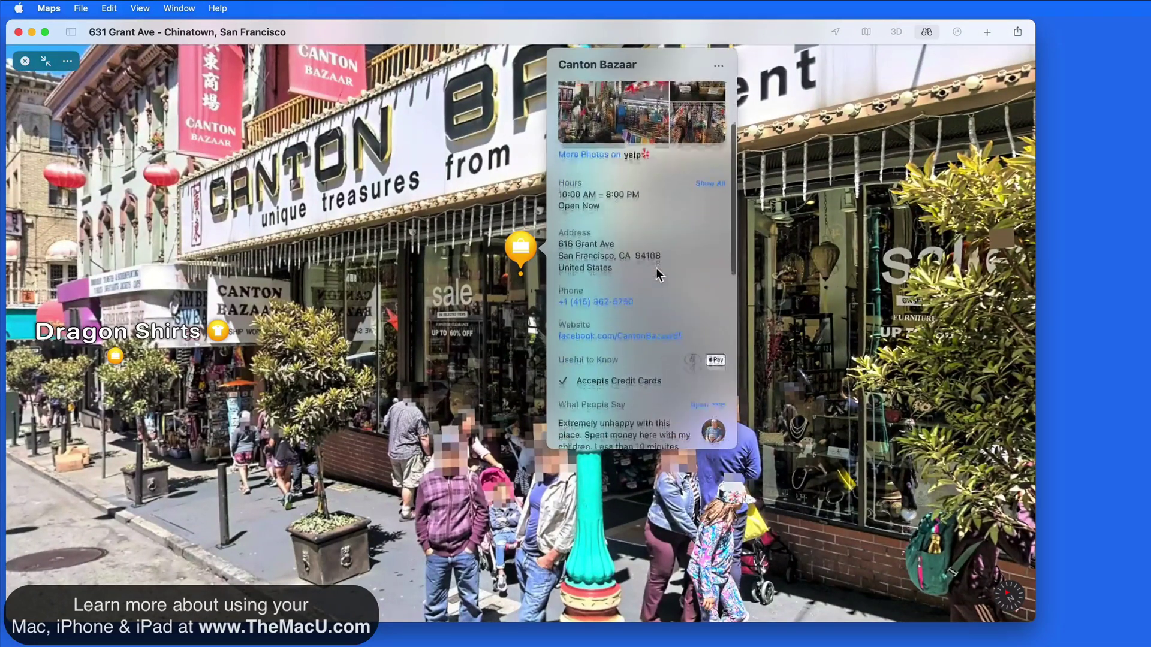
scroll(655, 267, "up", 8)
scroll(656, 268, "up", 3)
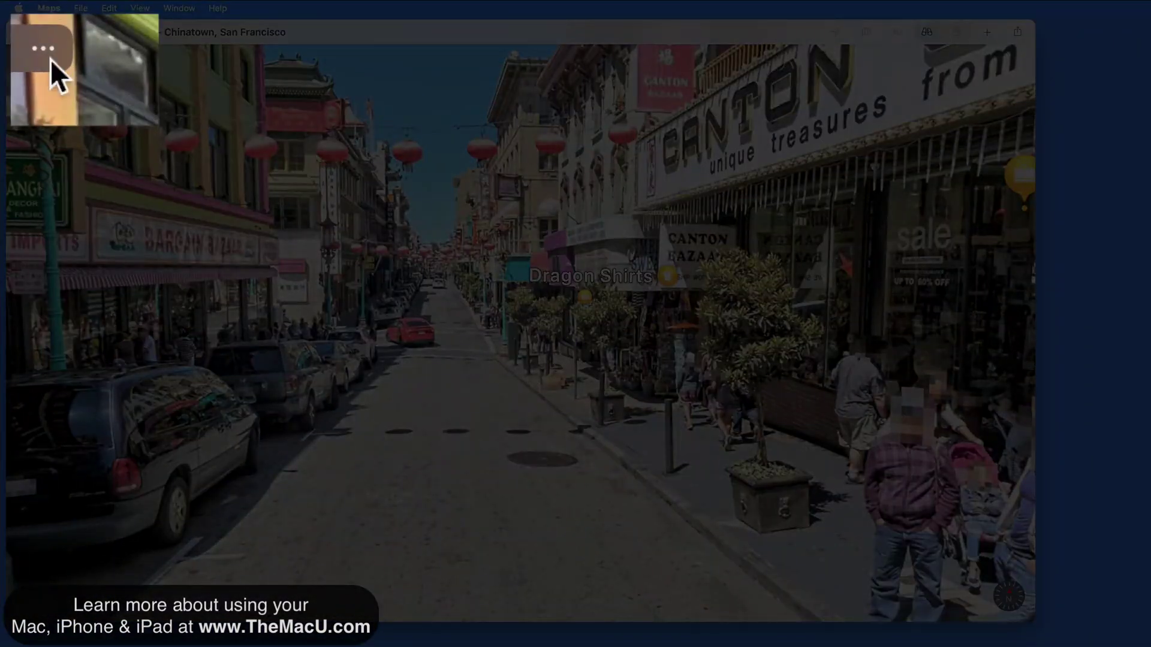
Hide the Look Around place labels, then turn them back on
left_click(67, 60)
left_click(80, 87)
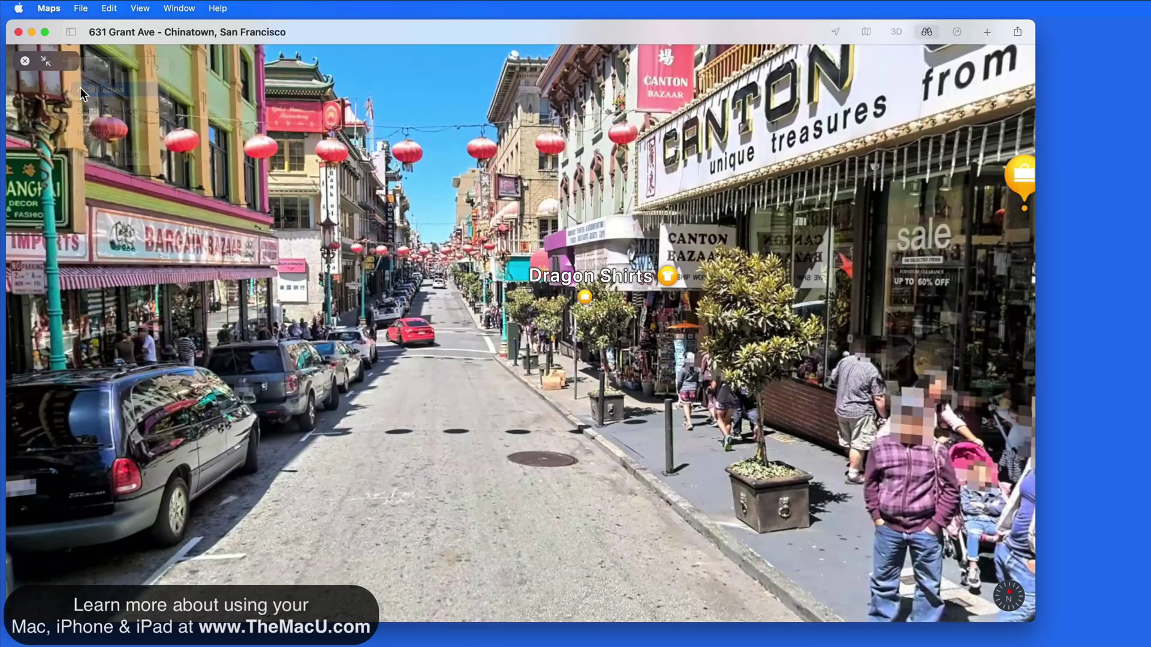
left_click(69, 65)
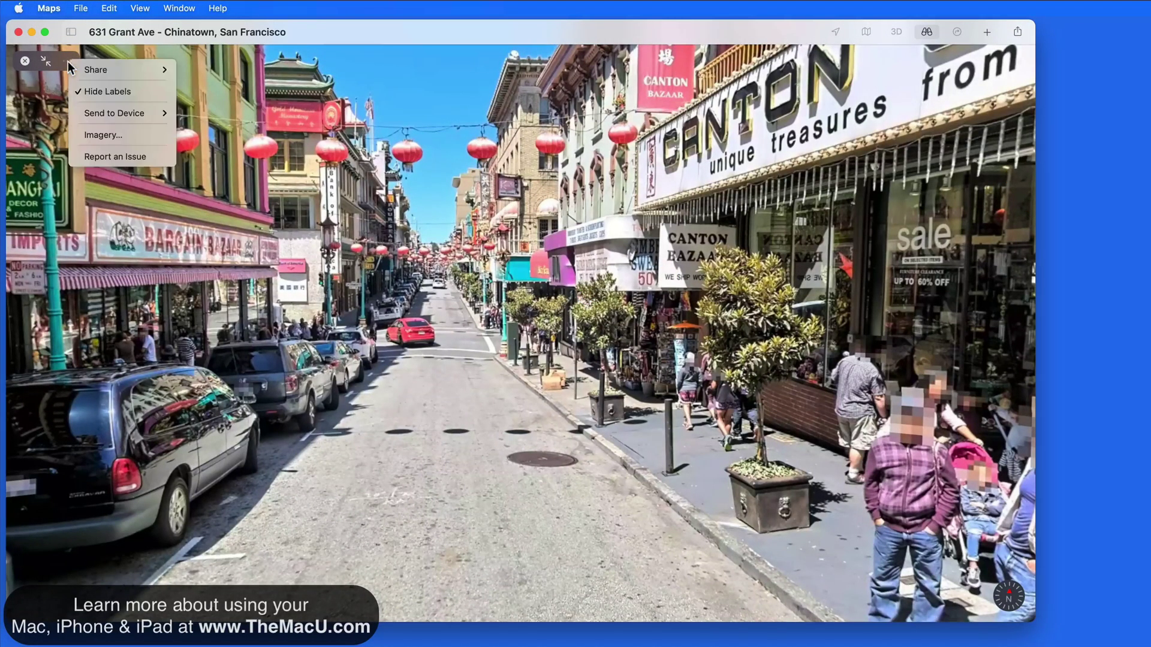
left_click(83, 91)
Confirm the August 2018 imagery date, advance to Gold Mountain Monastery, and exit Look Around
left_click(66, 58)
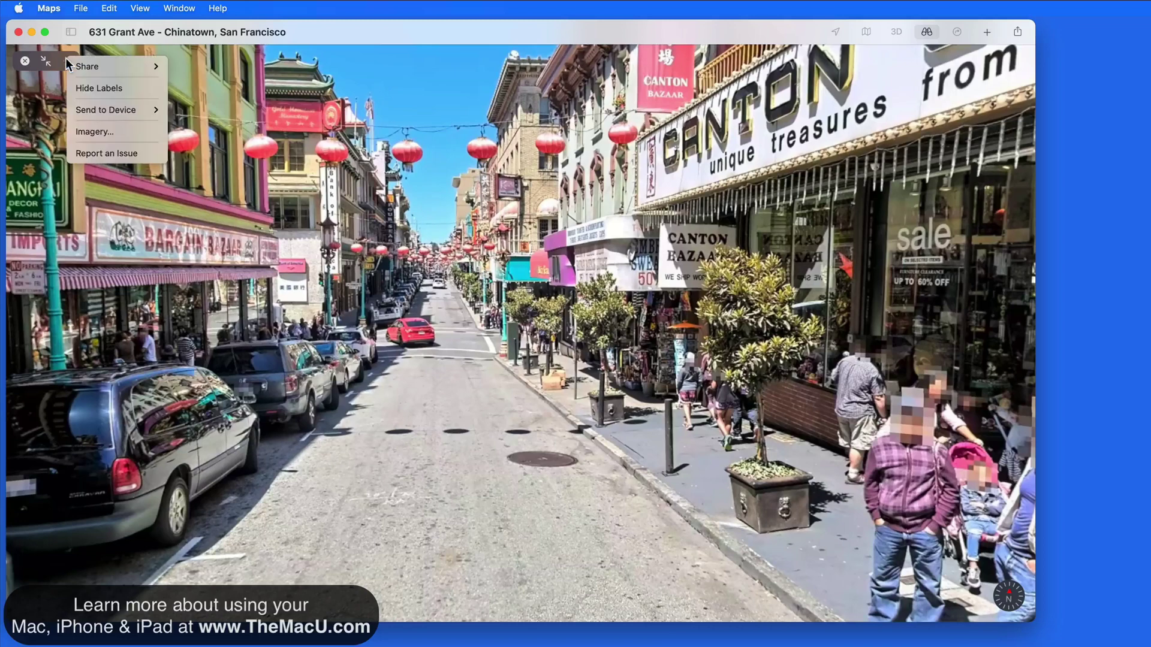
left_click(128, 133)
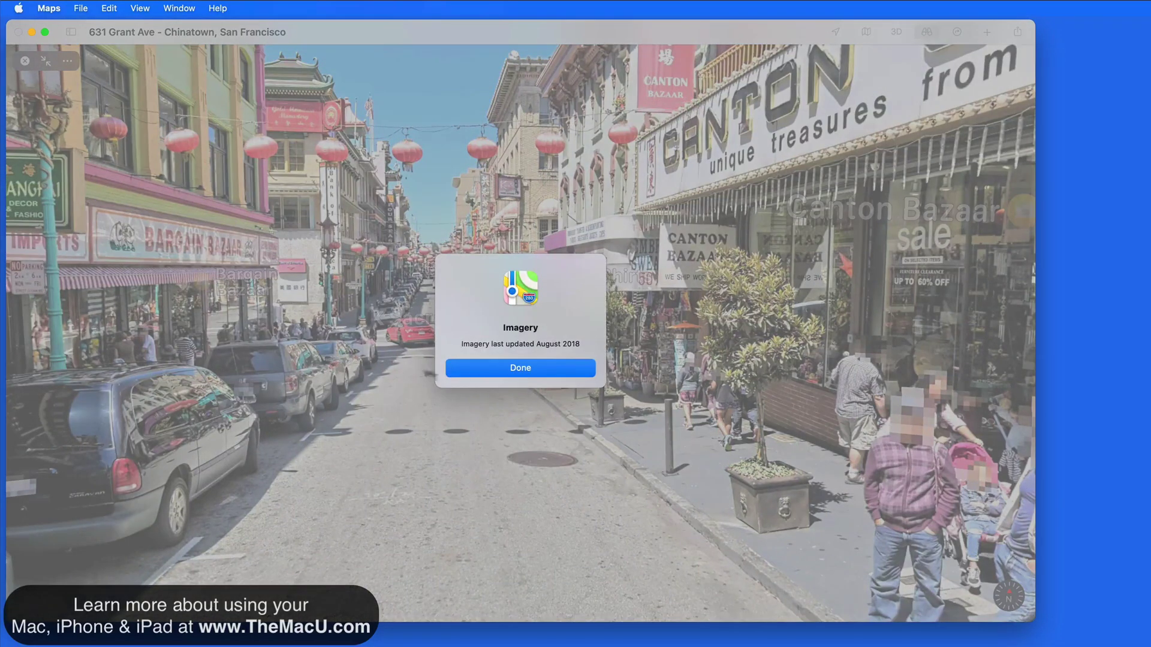
left_click(515, 368)
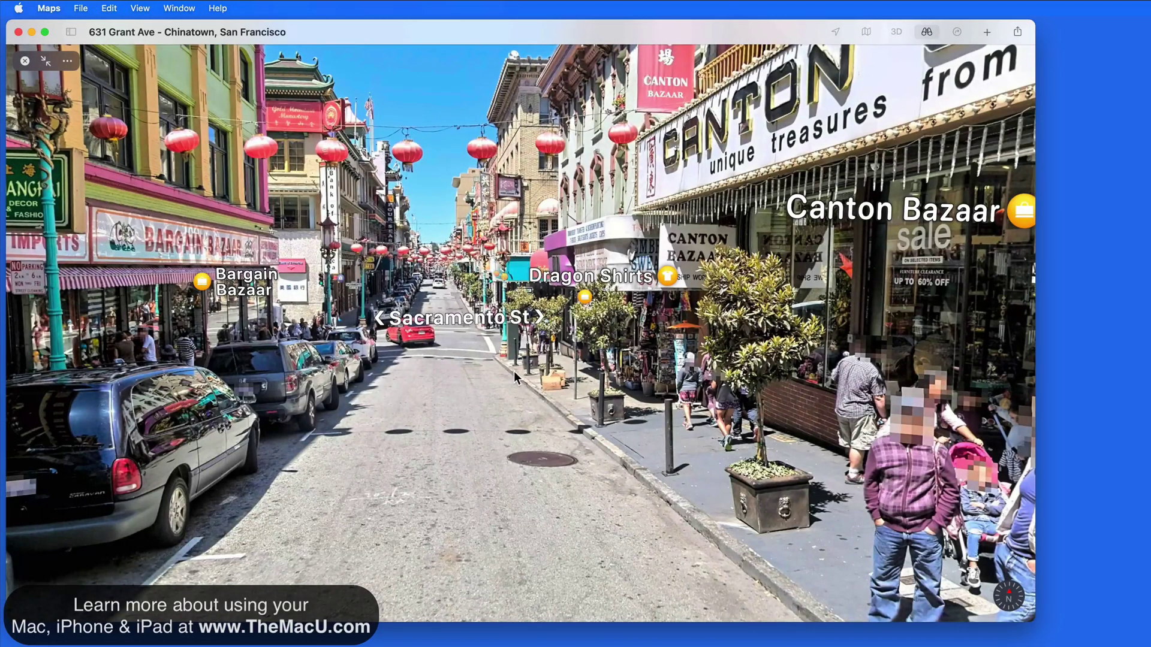
left_click(439, 309)
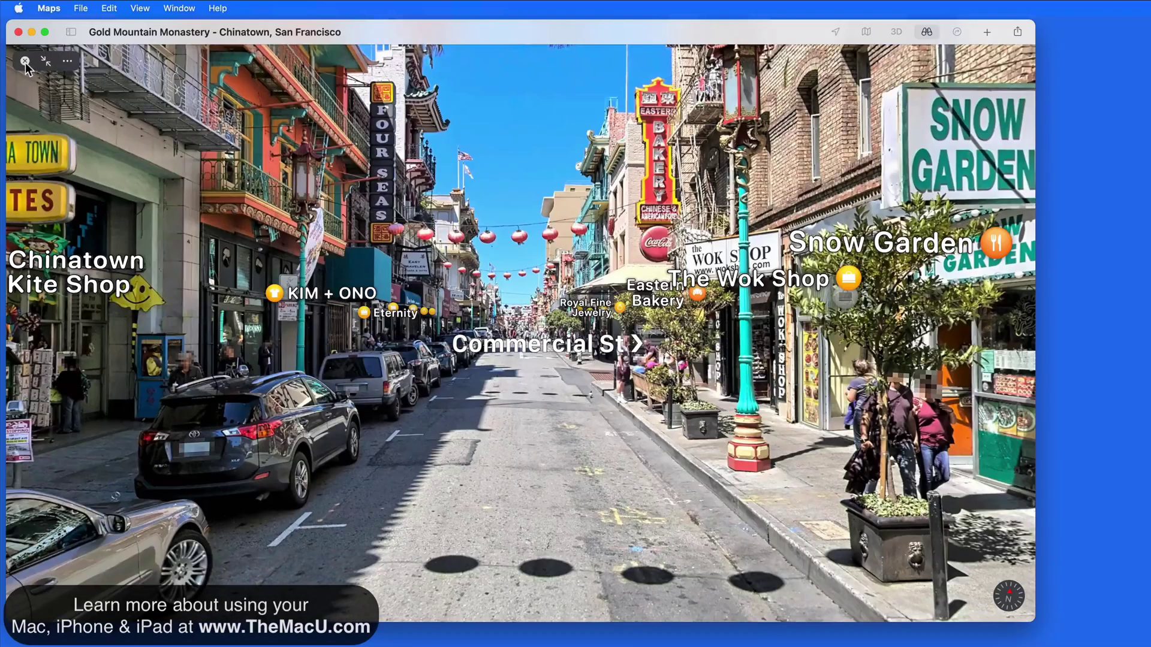
left_click(25, 60)
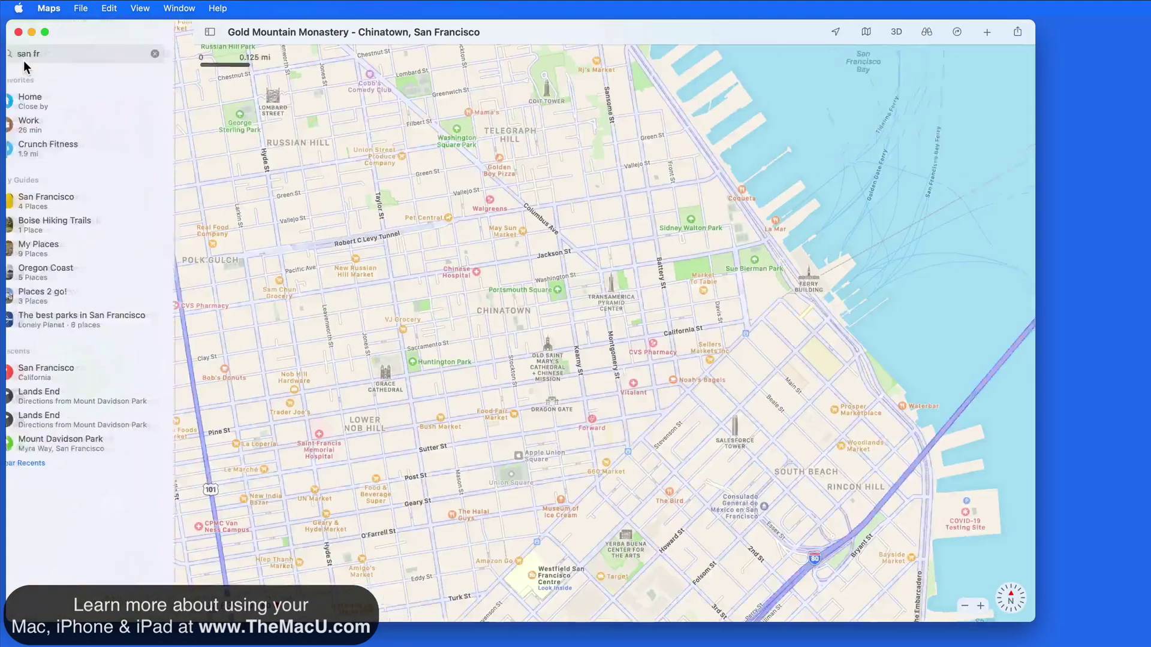
Zoom into Chinatown, view The Melt, then show the Waterfront Restaurant place card
key("super+equal")
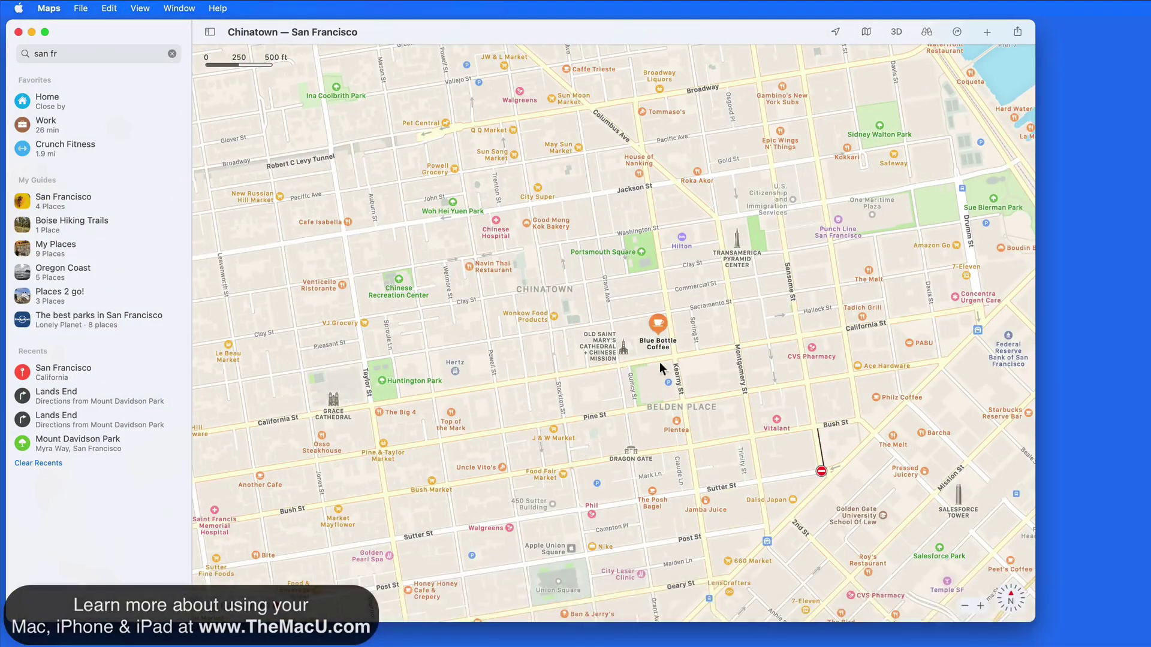
left_click(869, 273)
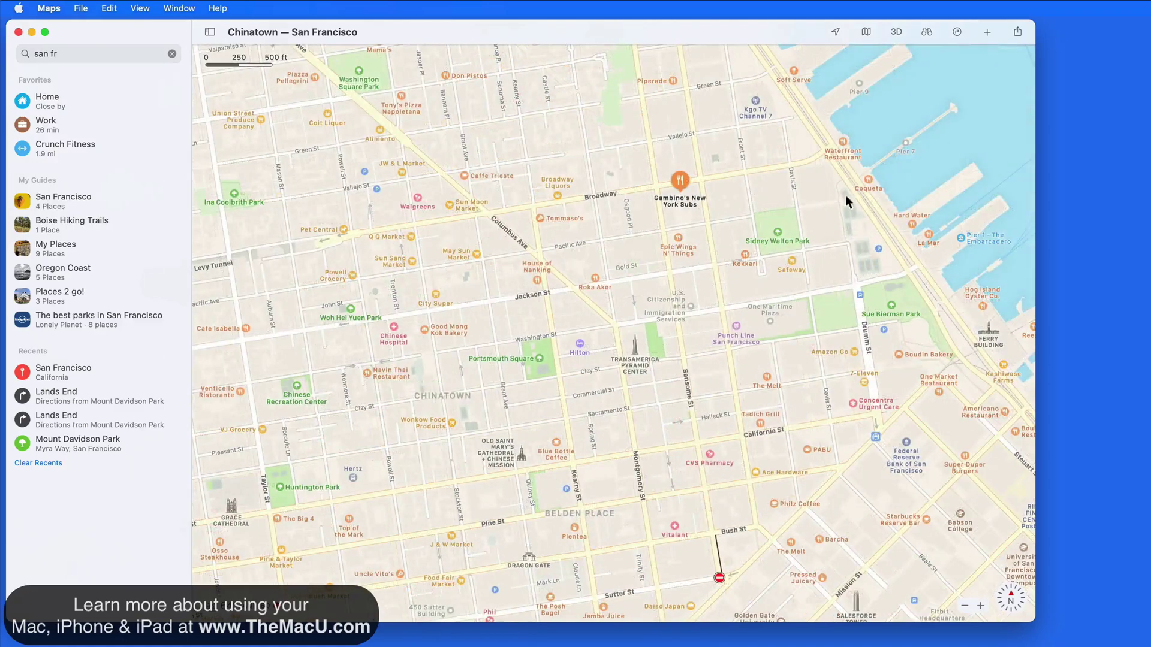
left_click(841, 140)
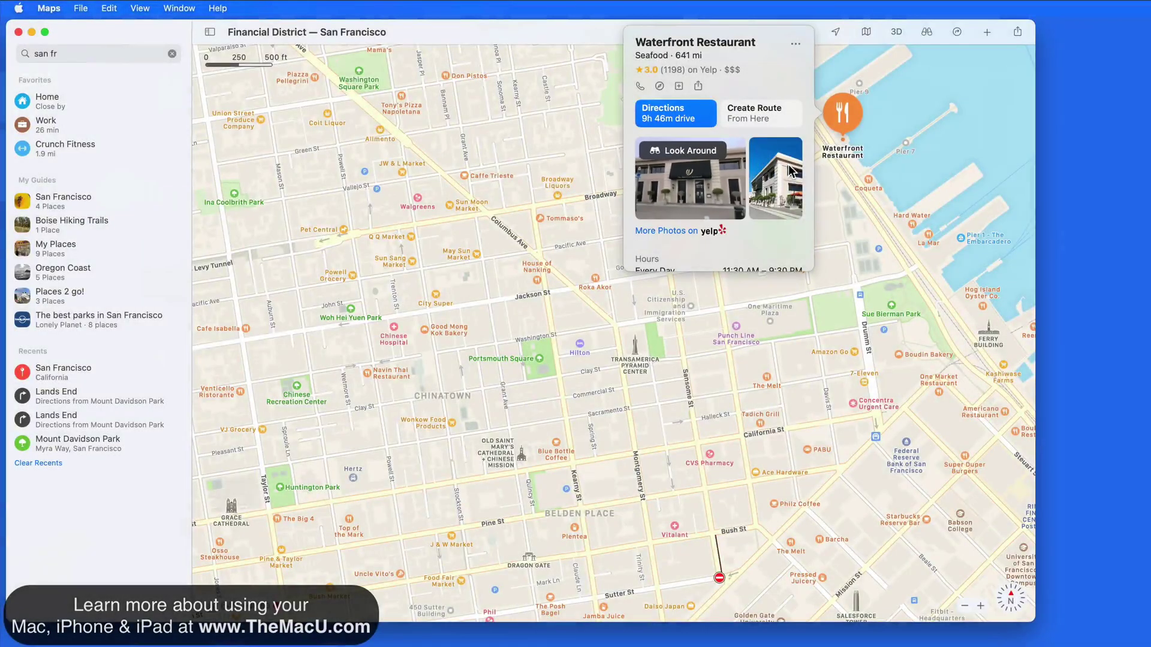
Enter Look Around at Waterfront Restaurant and move forward to the Broadway intersection
left_click(690, 181)
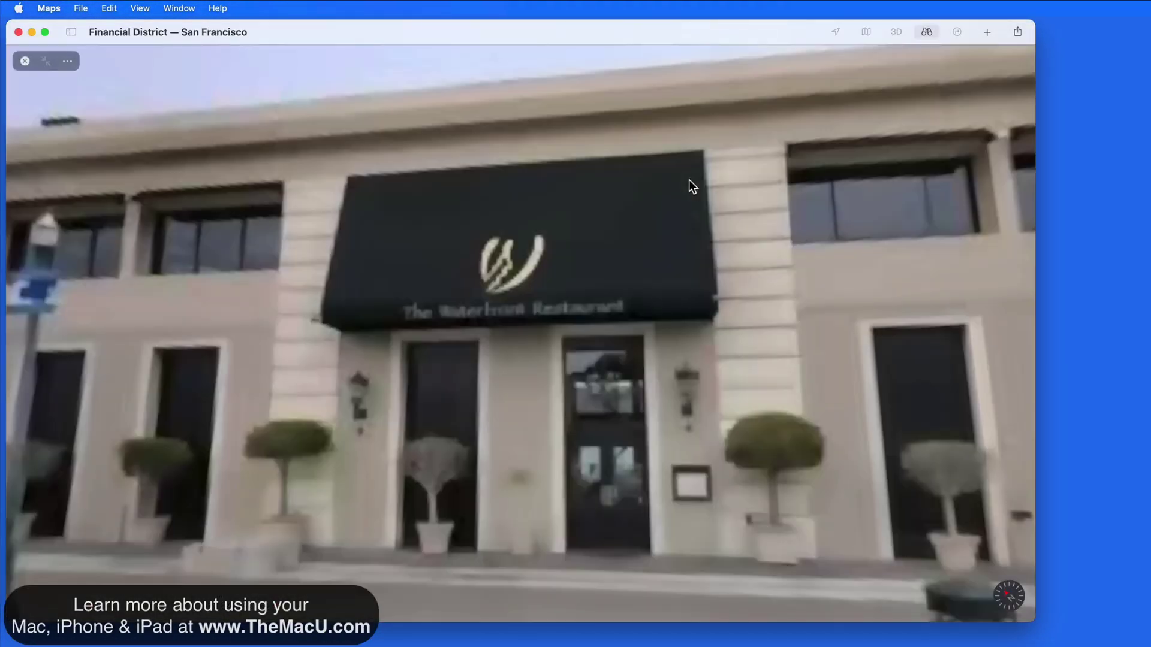
left_click_drag(392, 381, 899, 384)
left_click_drag(414, 384, 682, 385)
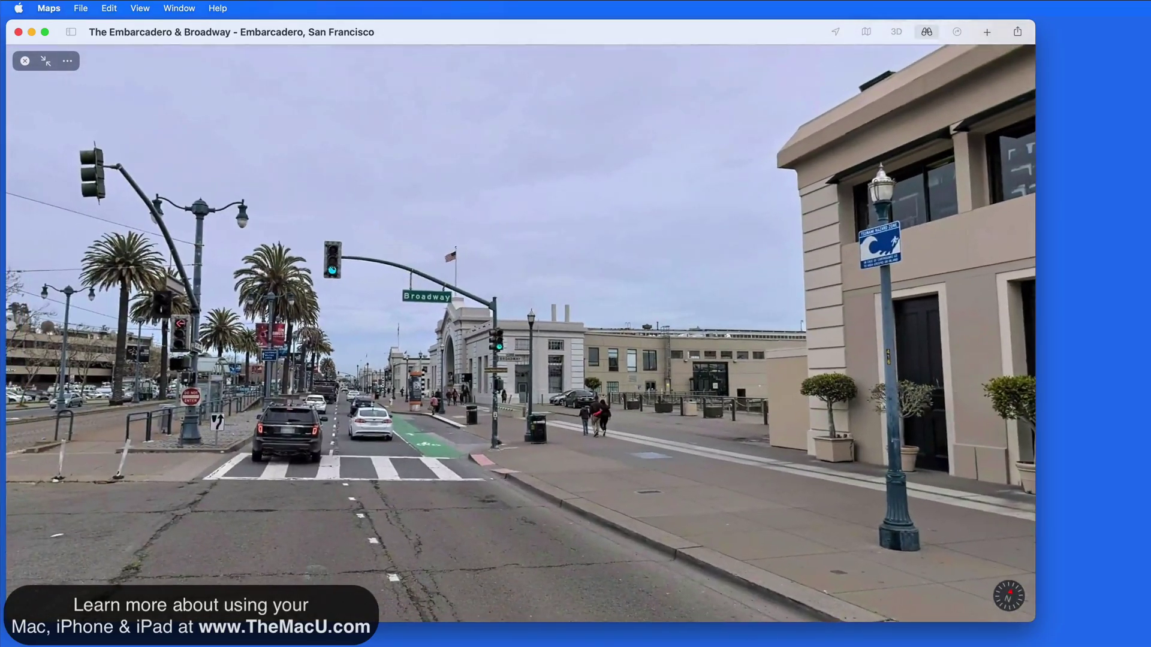
left_click(453, 429)
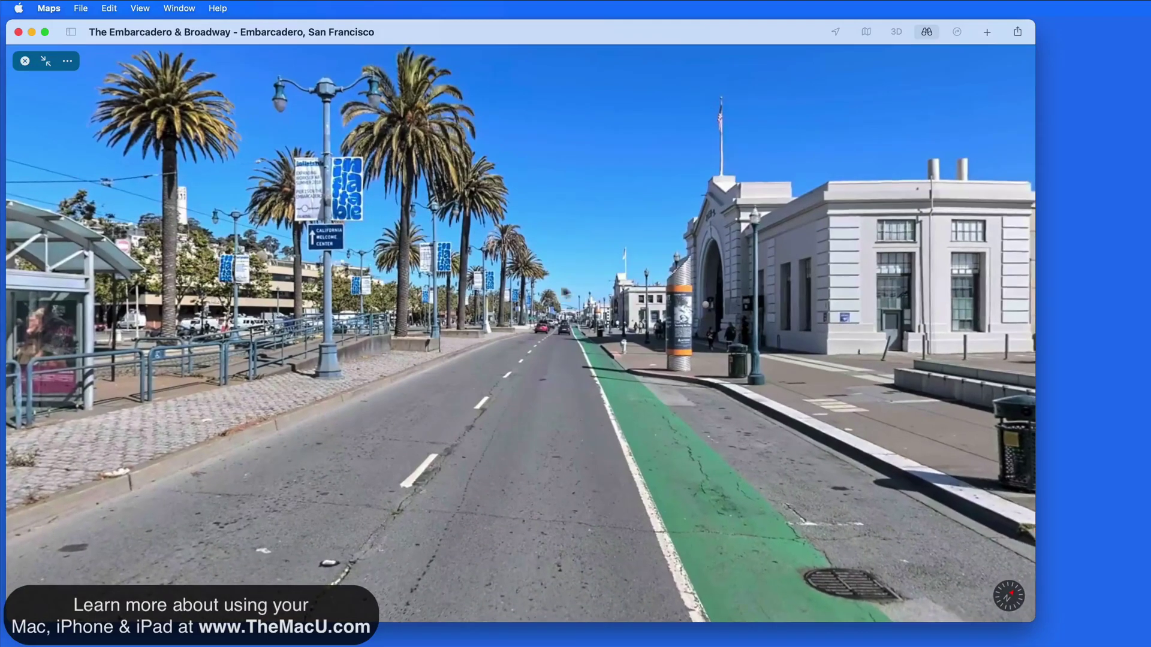
Look across to the pier, ferry and Ferry Building, then advance down the Embarcadero to the plaza
left_click_drag(719, 360, 179, 462)
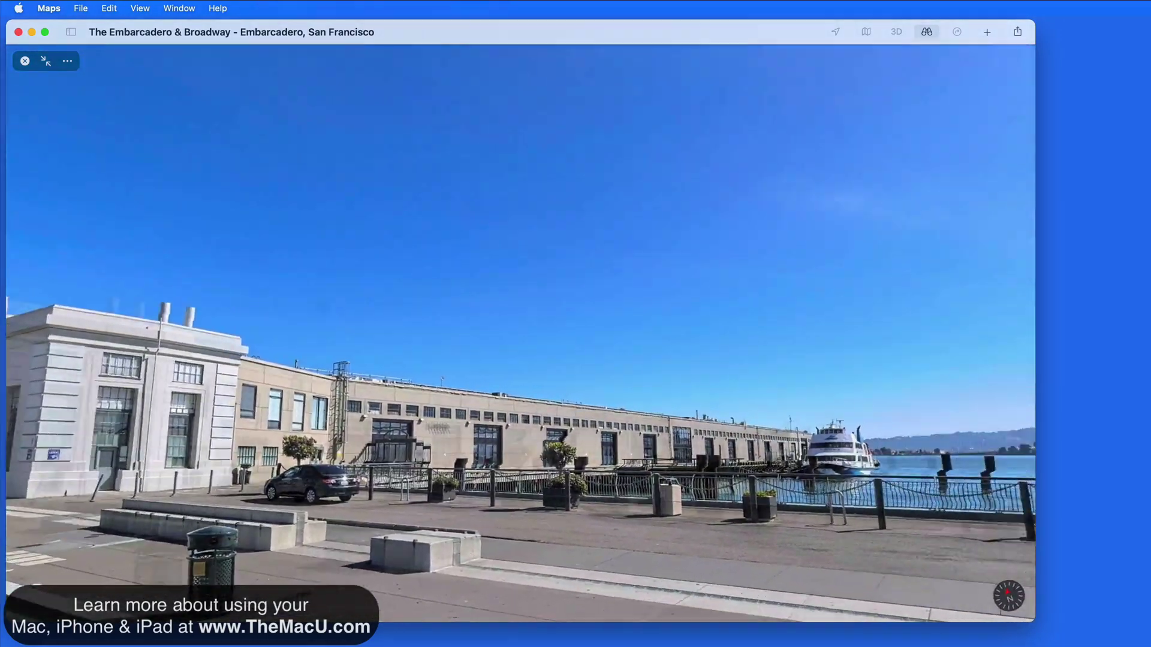
left_click_drag(527, 426, 169, 449)
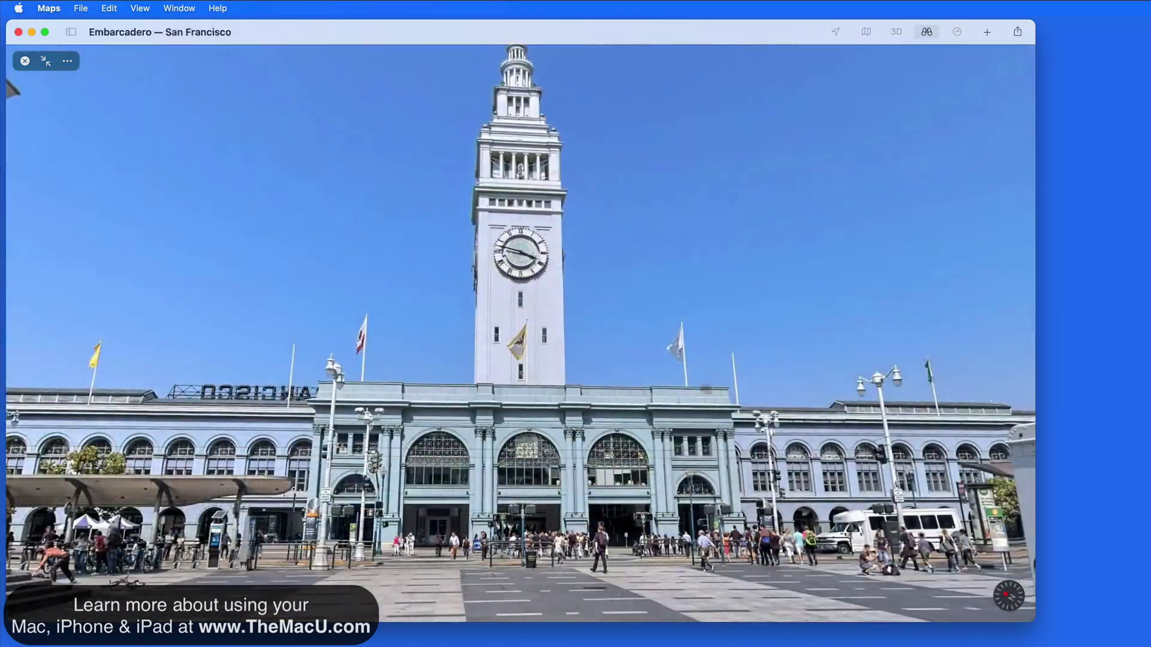
left_click_drag(713, 385, 307, 372)
left_click_drag(569, 372, 170, 362)
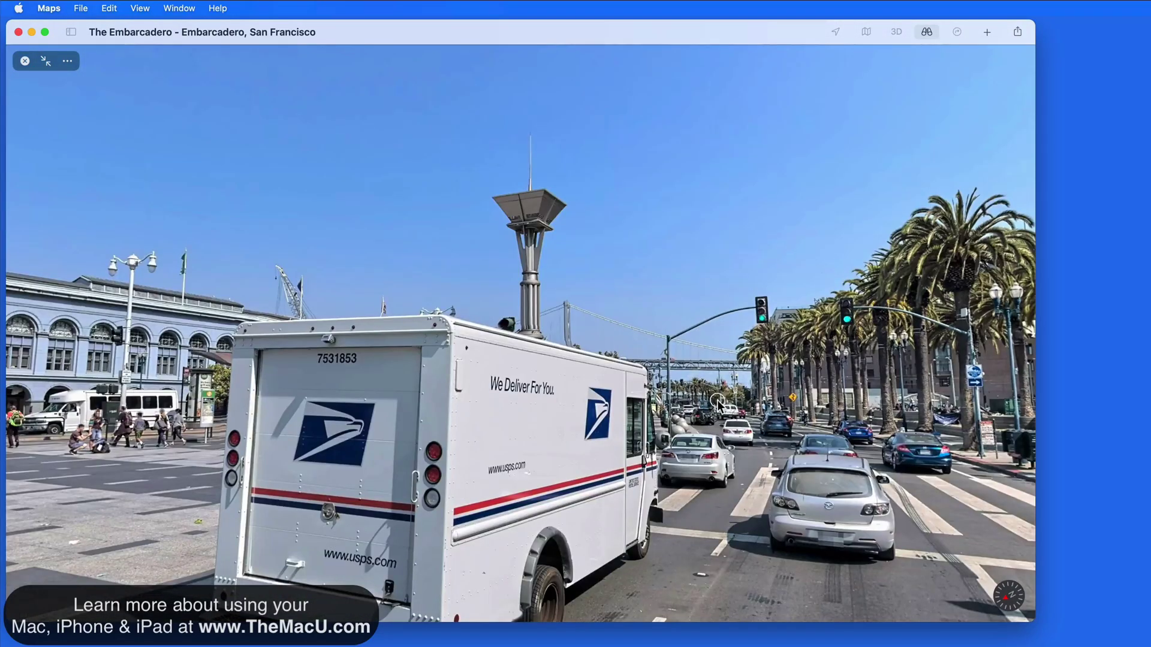
left_click(717, 401)
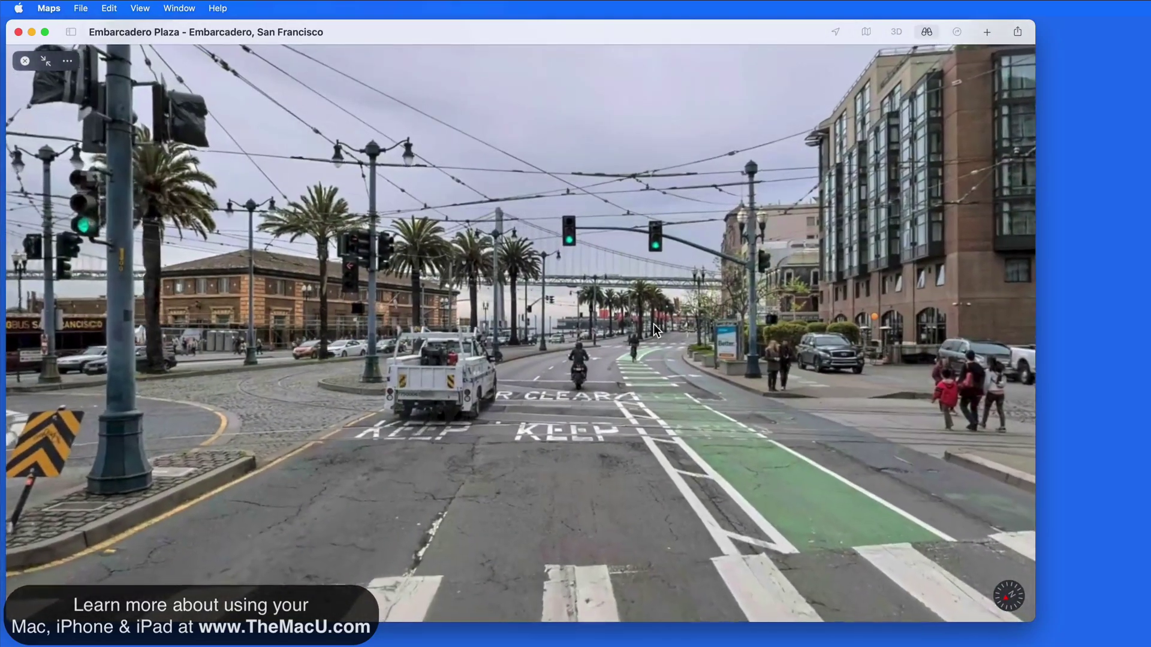
Turn toward the Bay Bridge and advance onto the cone-lined Ferry Building walkway
left_click_drag(653, 325, 935, 325)
left_click_drag(420, 299, 773, 300)
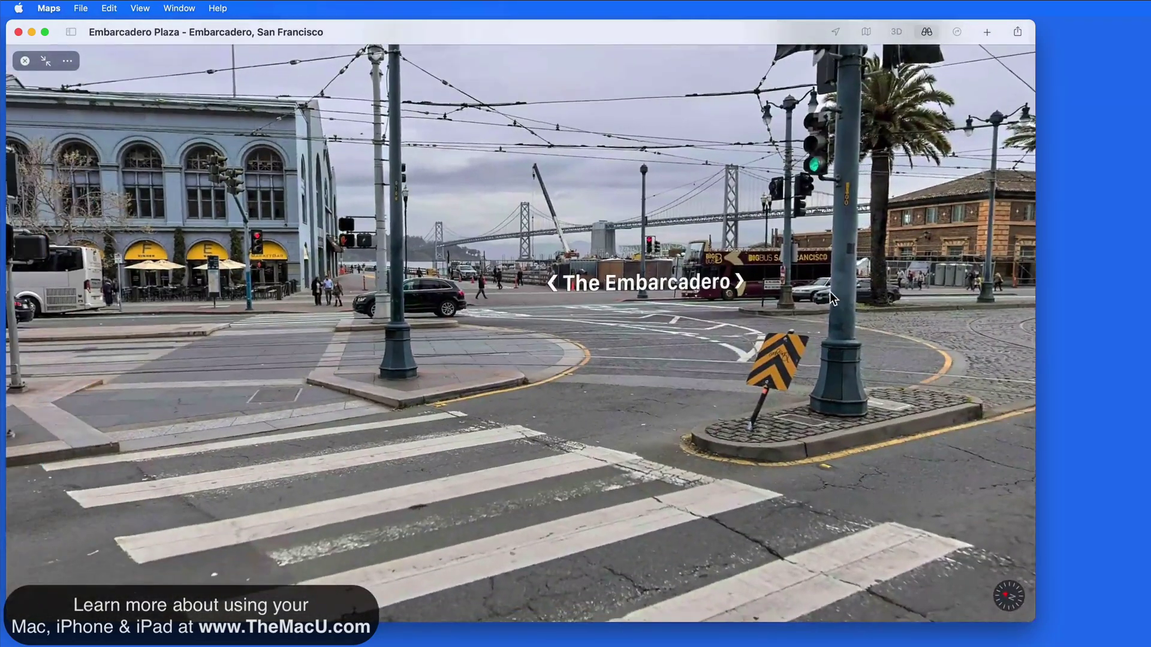
left_click_drag(539, 289, 667, 289)
left_click(667, 286)
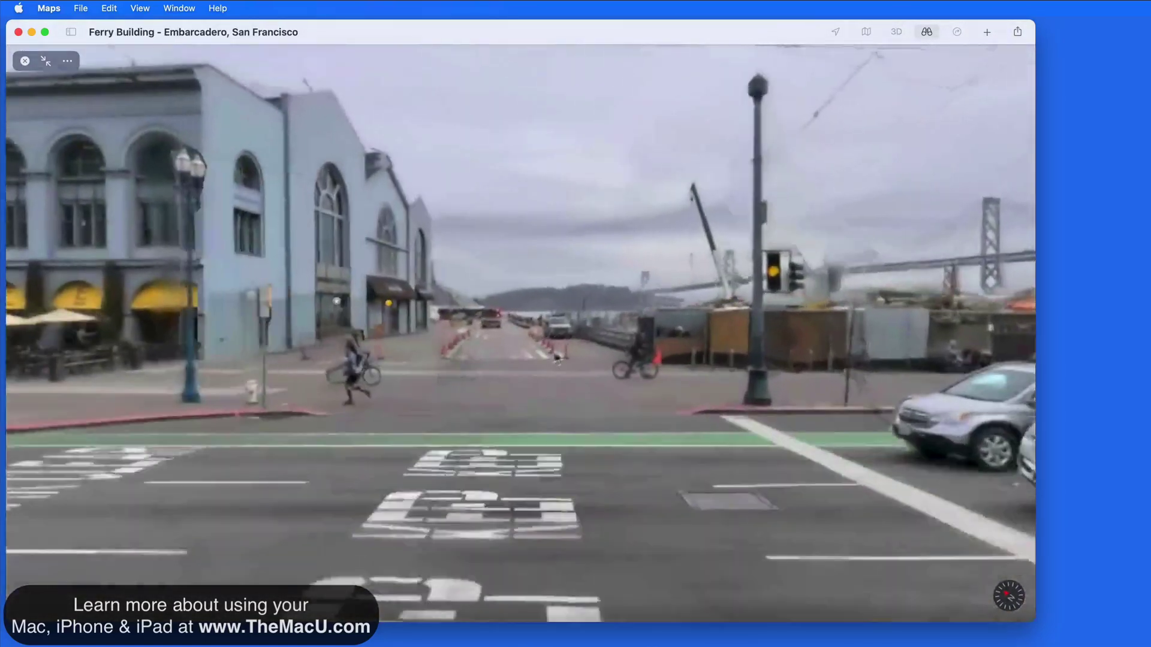
left_click(537, 363)
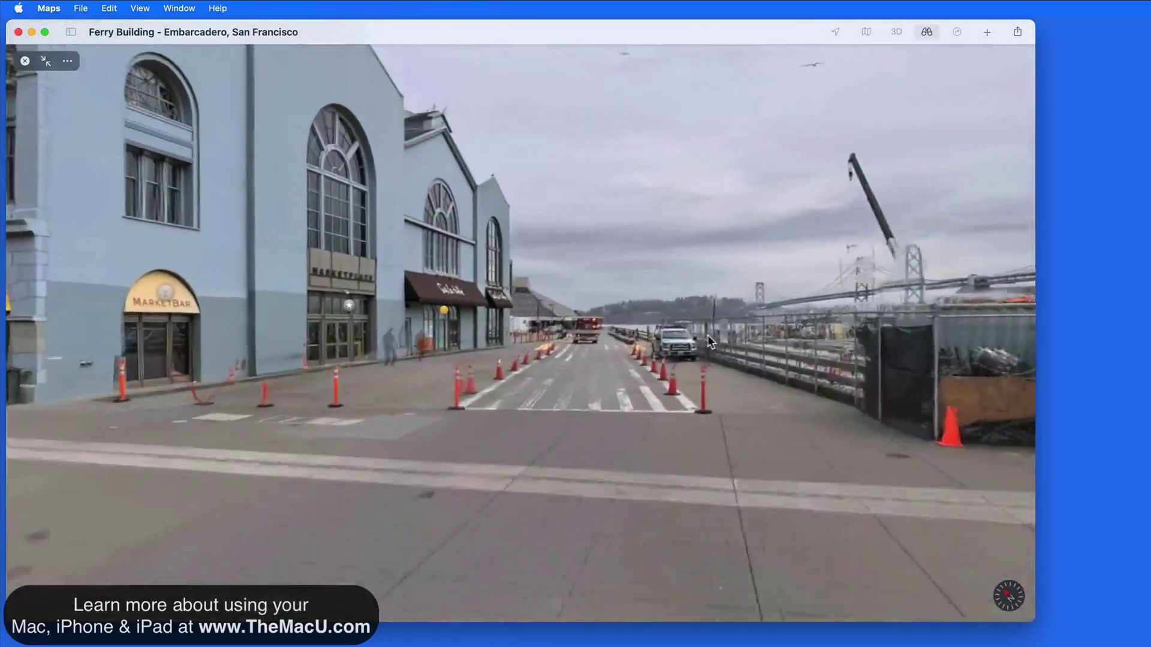
left_click_drag(667, 377, 161, 456)
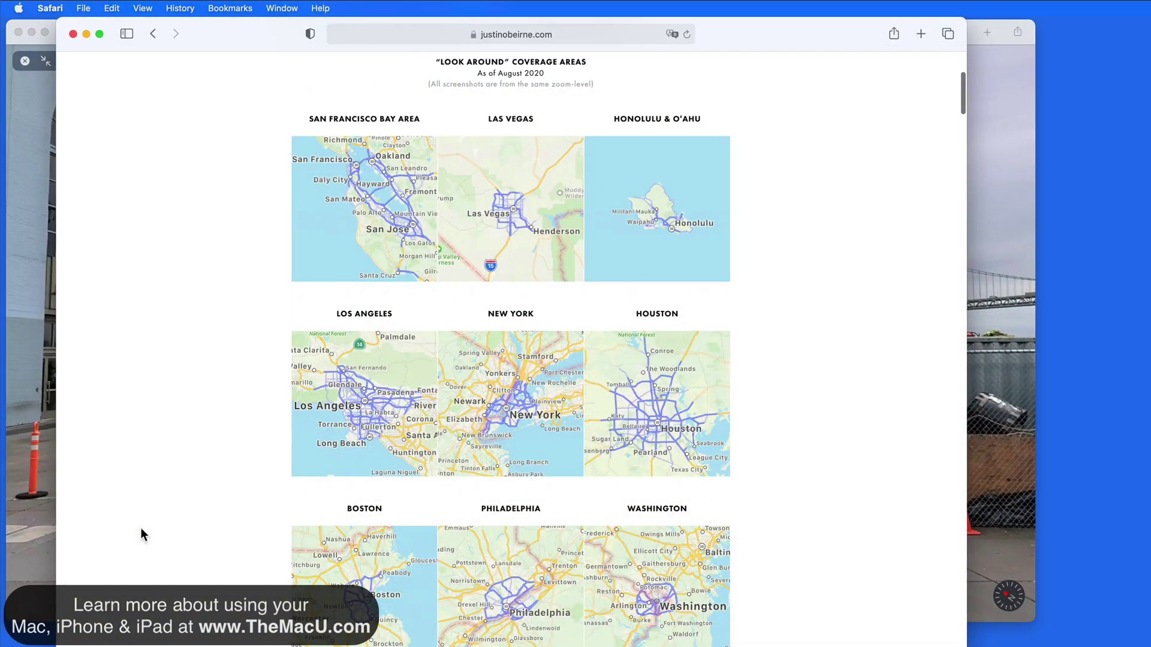
Scroll the coverage page past the San Francisco, Las Vegas, New York and Washington maps
scroll(142, 533, "down", 2)
scroll(143, 534, "down", 2)
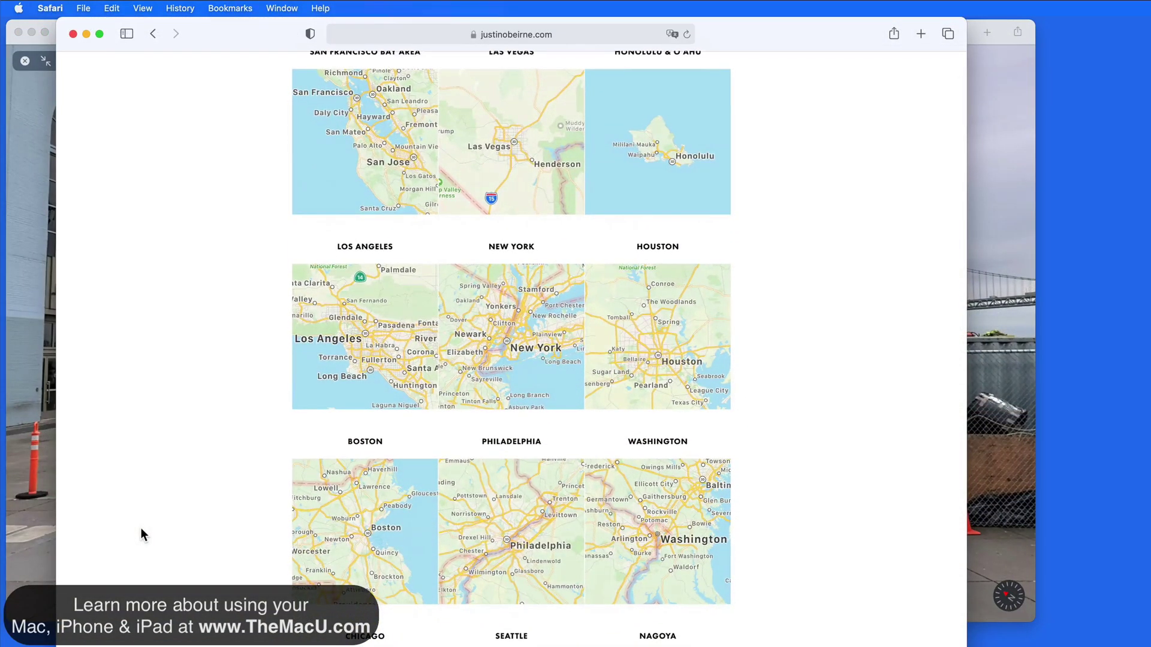